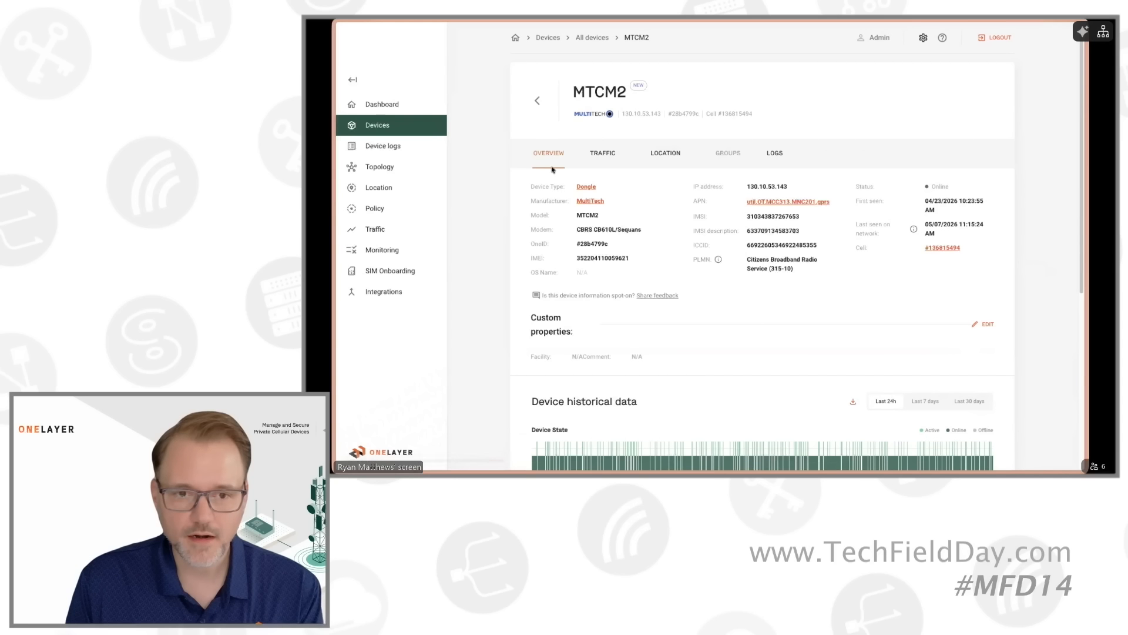
- Open the online Cisco IR1101 cellular router with IP address 130.10.219.219 from the device inventory and view its traffic logs
click(422, 123)
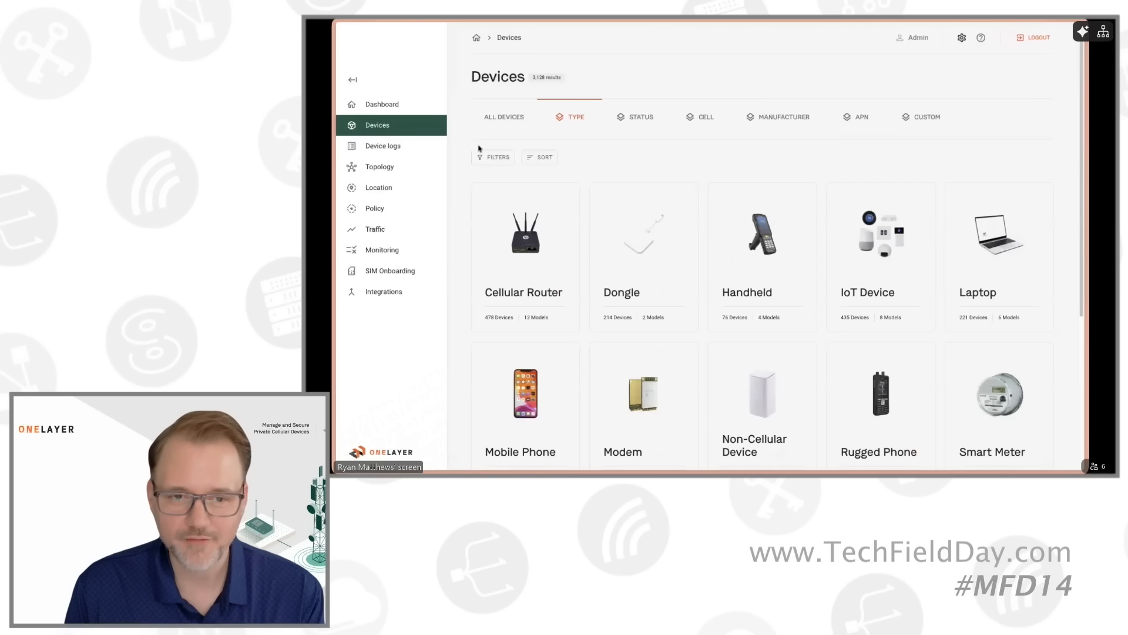
click(543, 259)
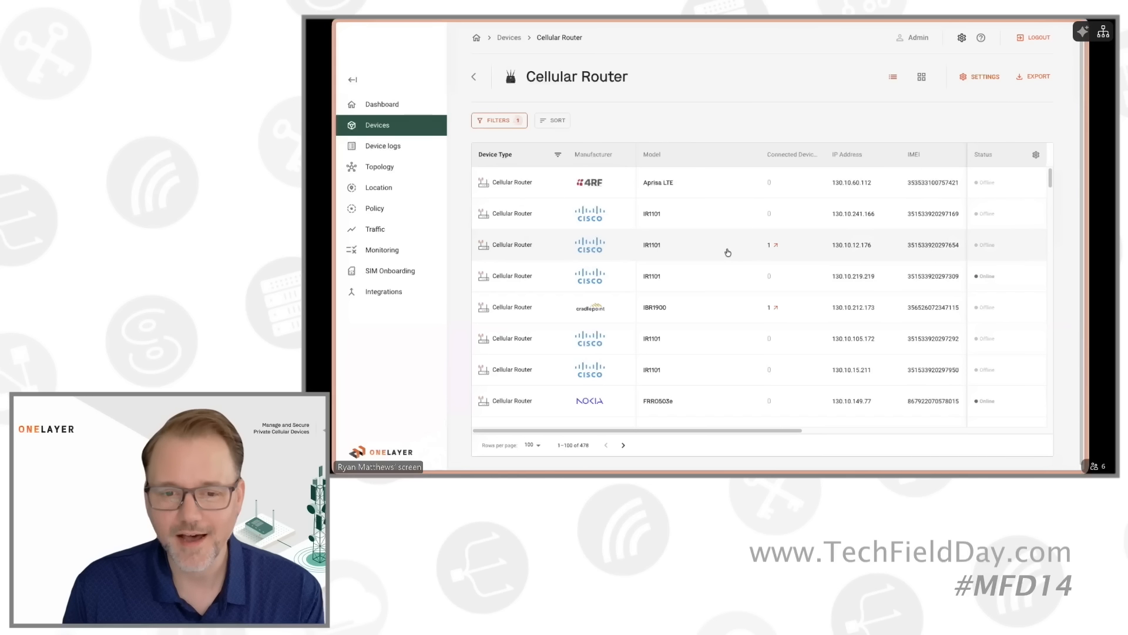
click(723, 281)
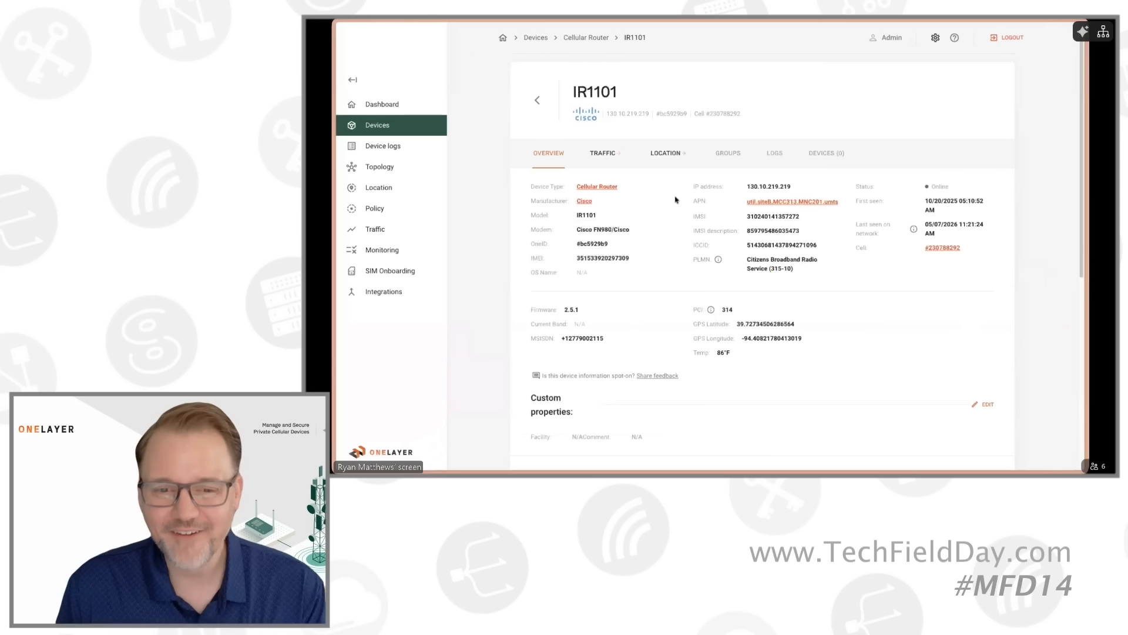
click(602, 154)
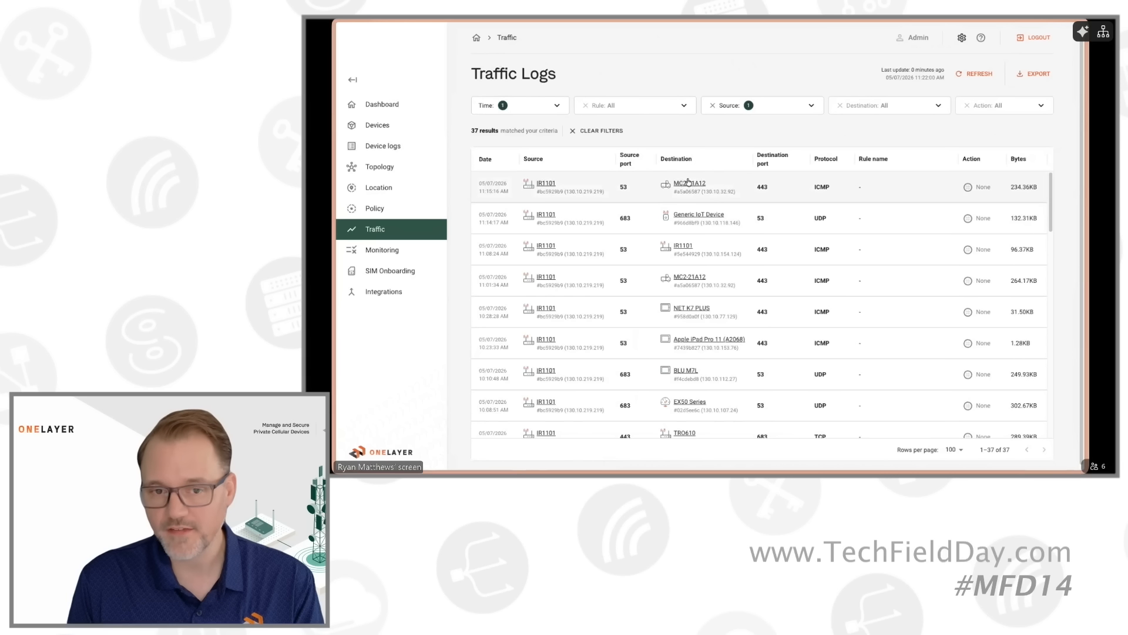
- Examine the destinations, protocols and actions in the router's traffic log, including the entry for destination 192.168.20.60
scroll(705, 412, down, 3)
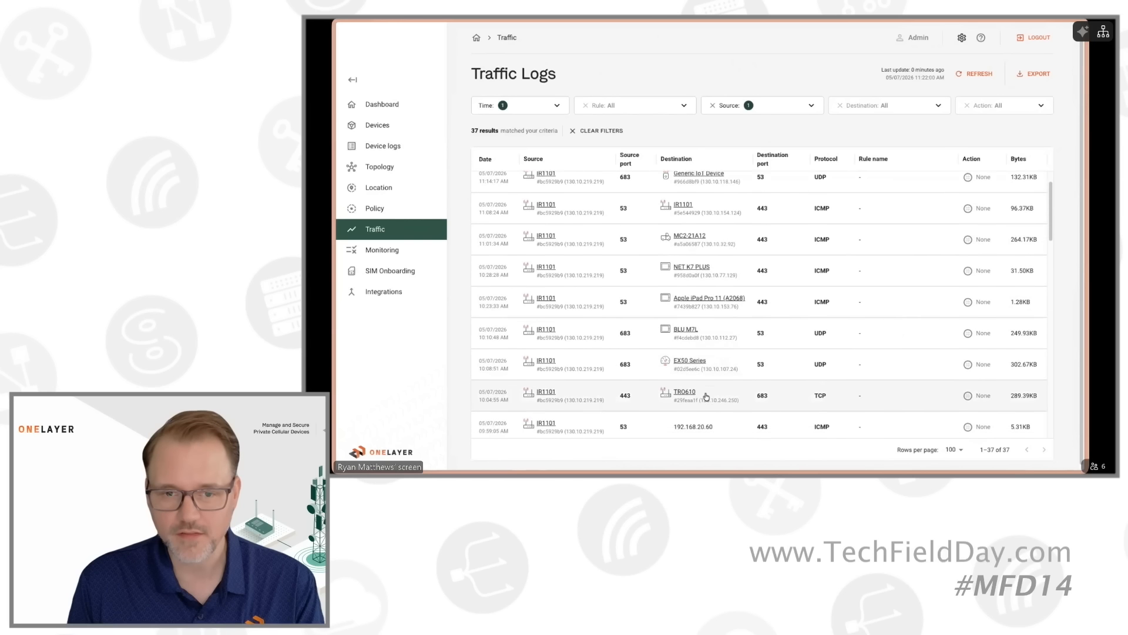
drag(685, 345, 706, 345)
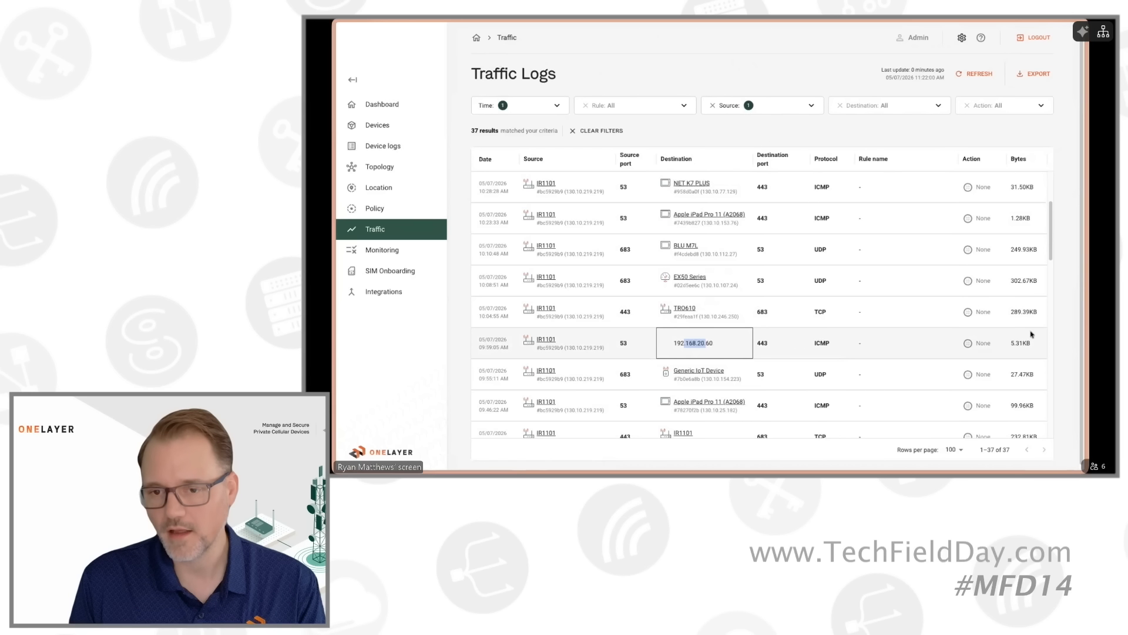
scroll(1033, 332, up, 3)
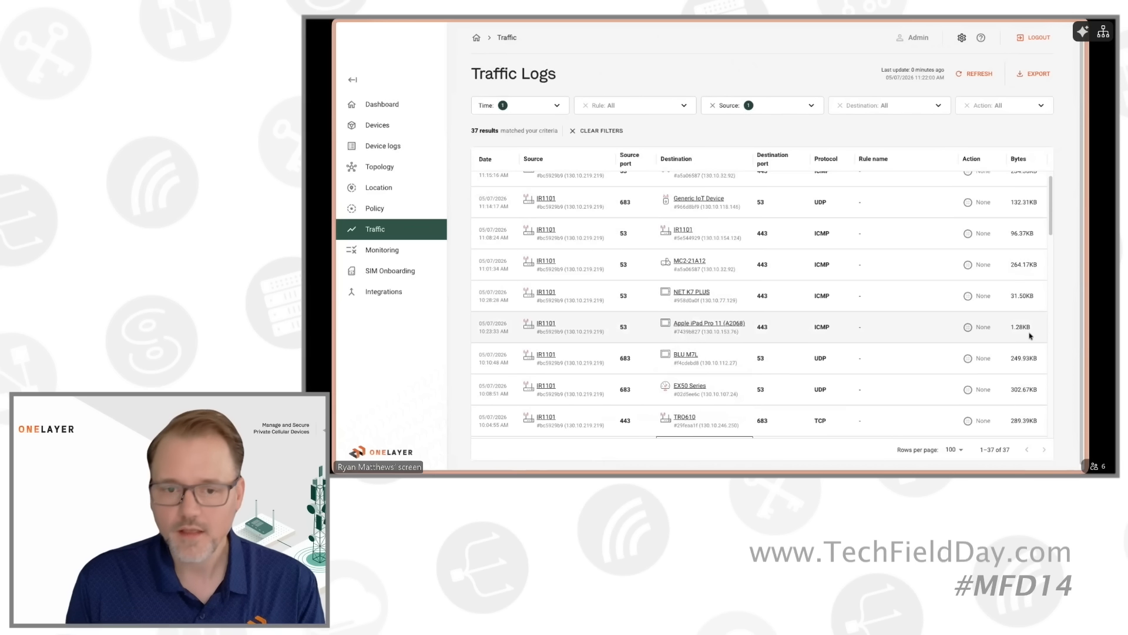
scroll(710, 281, down, 3)
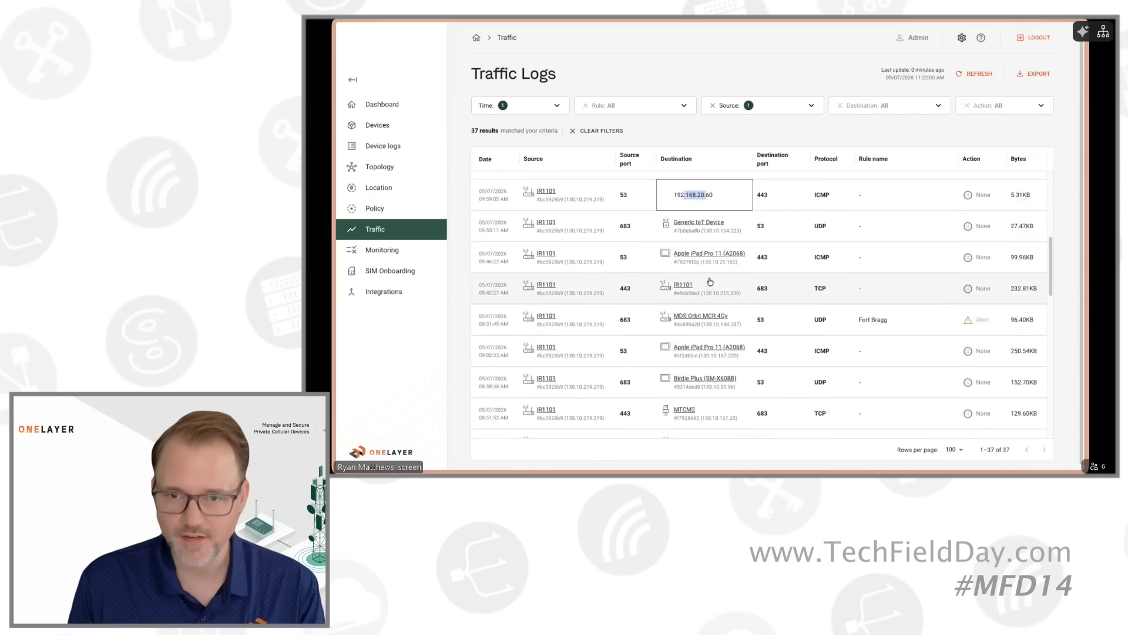
scroll(711, 281, down, 10)
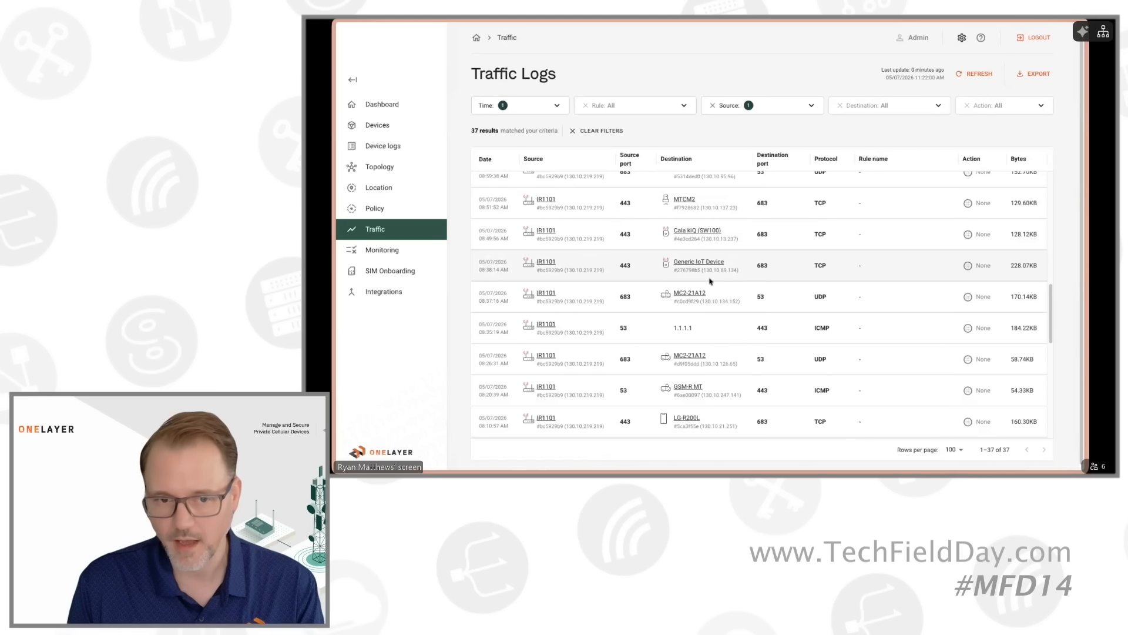
scroll(710, 281, up, 10)
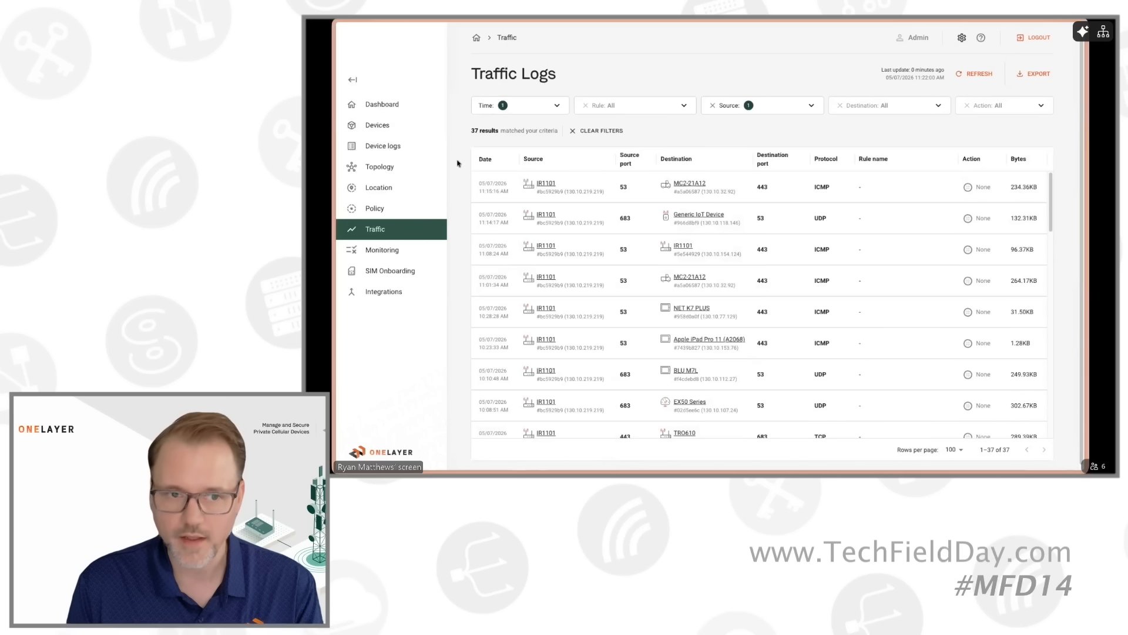
- Open the Cisco IR1101 cellular router with IP address 130.10.12.176 from the device inventory and view its activity logs
click(413, 127)
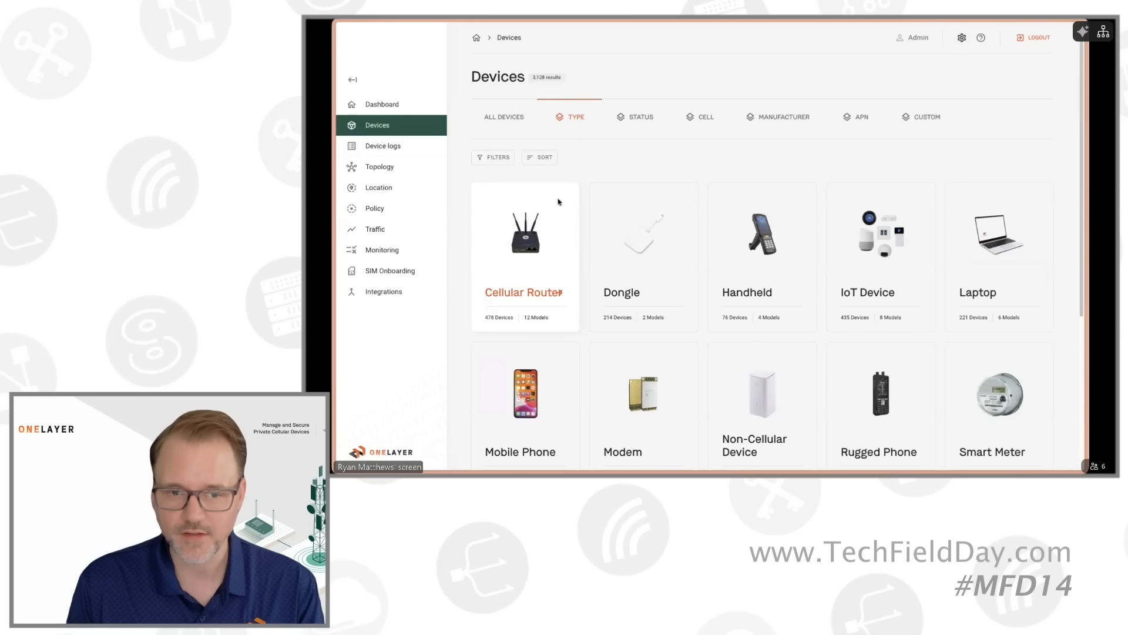
click(523, 250)
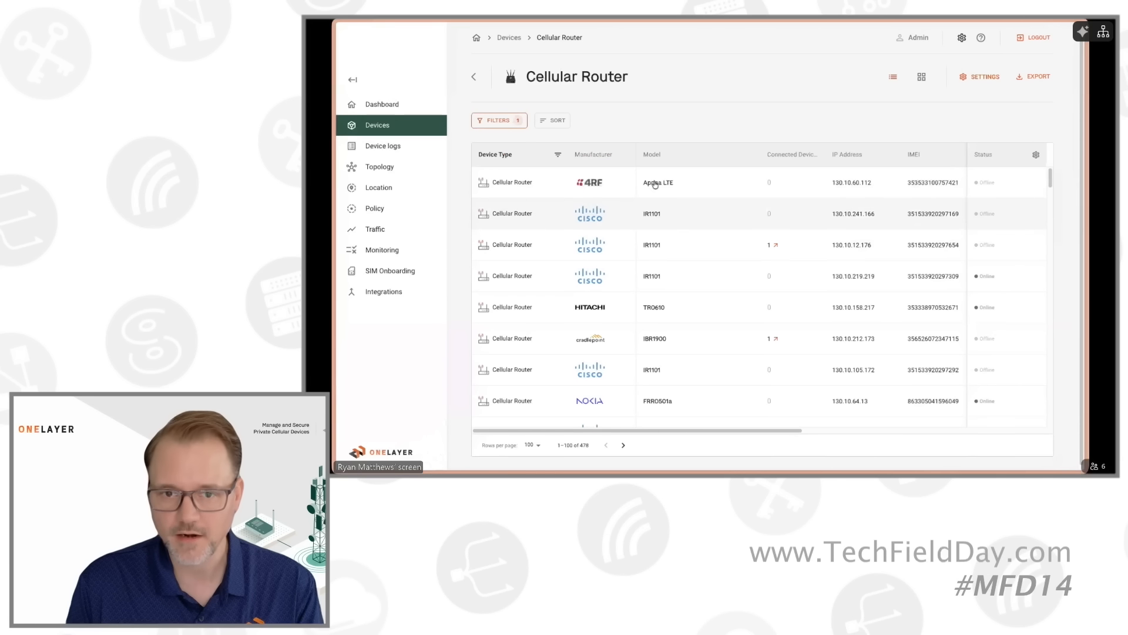
click(629, 246)
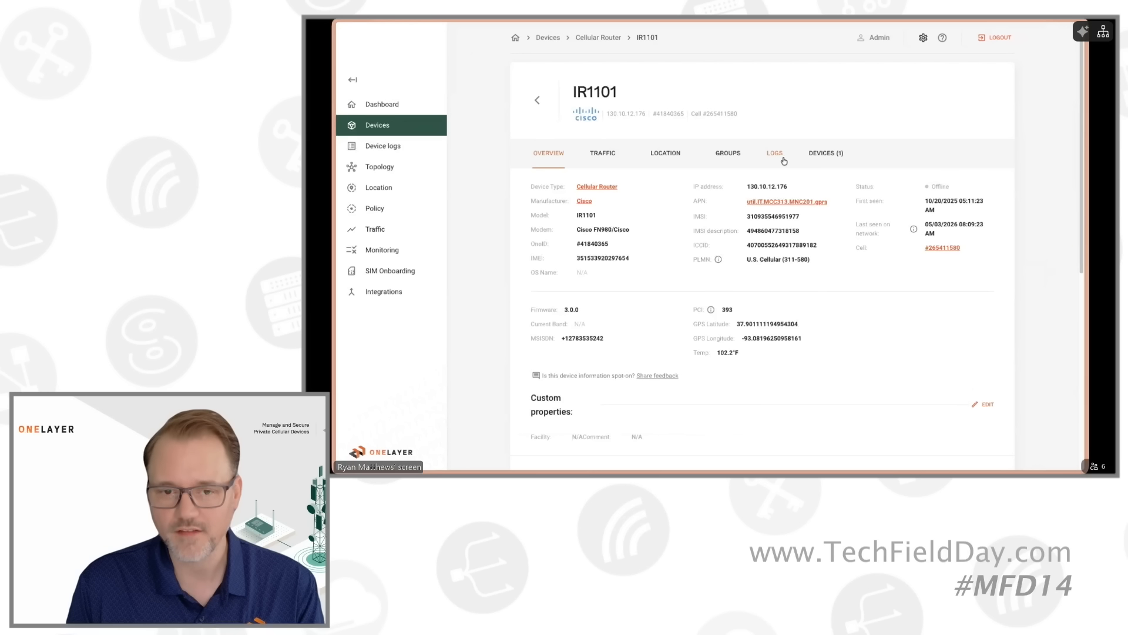
scroll(764, 255, down, 6)
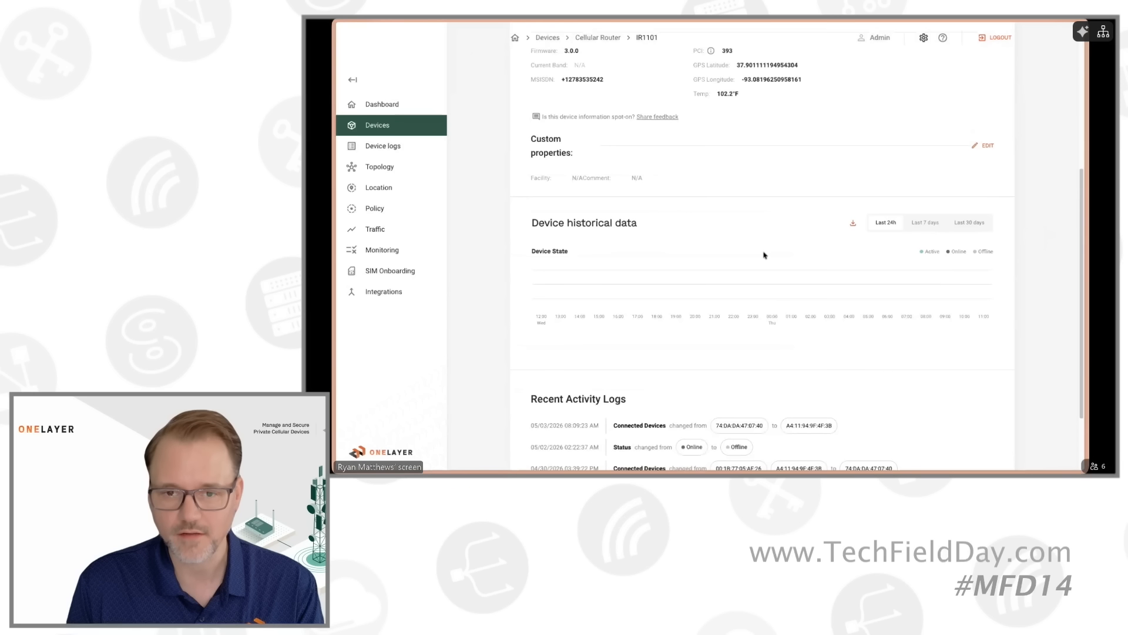
click(575, 430)
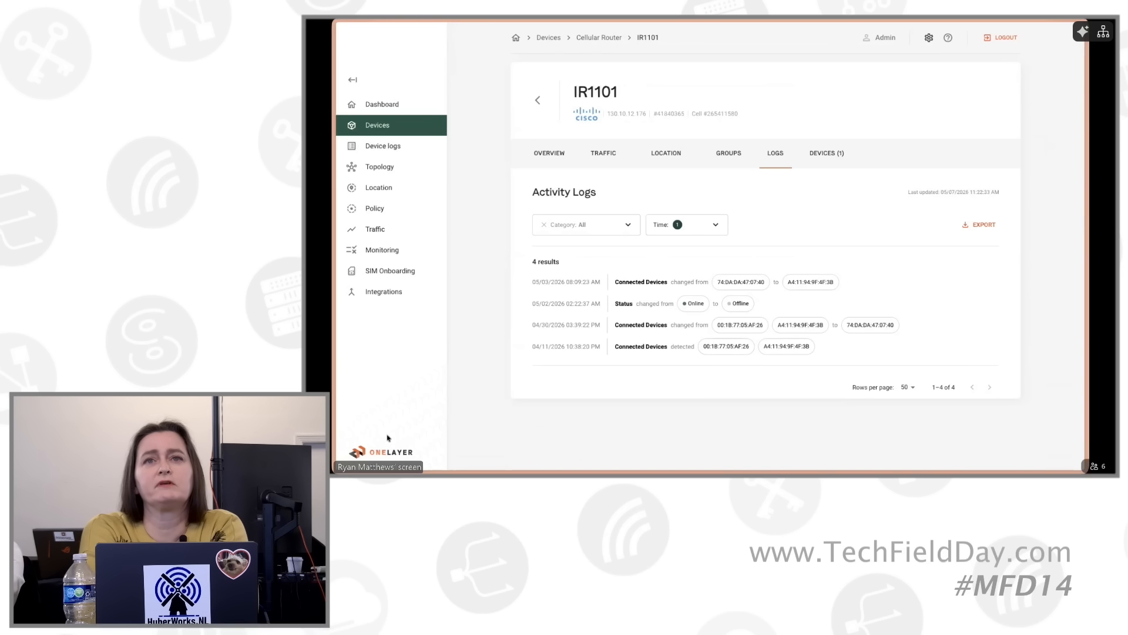
- Open the device logs for all devices and examine the recorded APN, IP, cell, IMSI and status changes
mouse_move(334, 450)
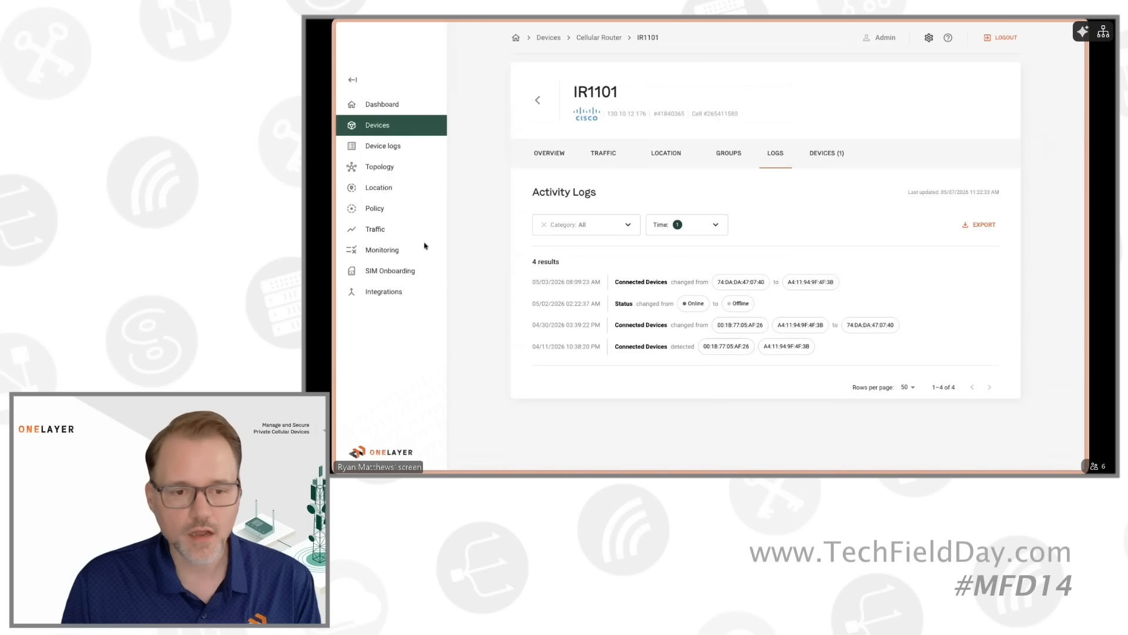
click(385, 146)
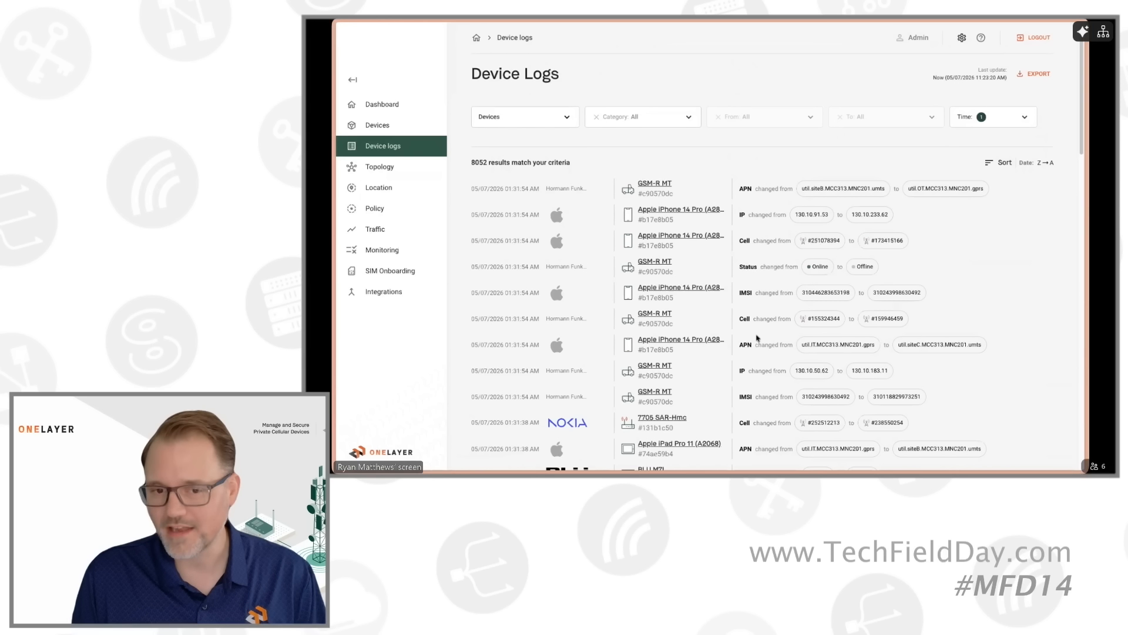
scroll(757, 338, down, 20)
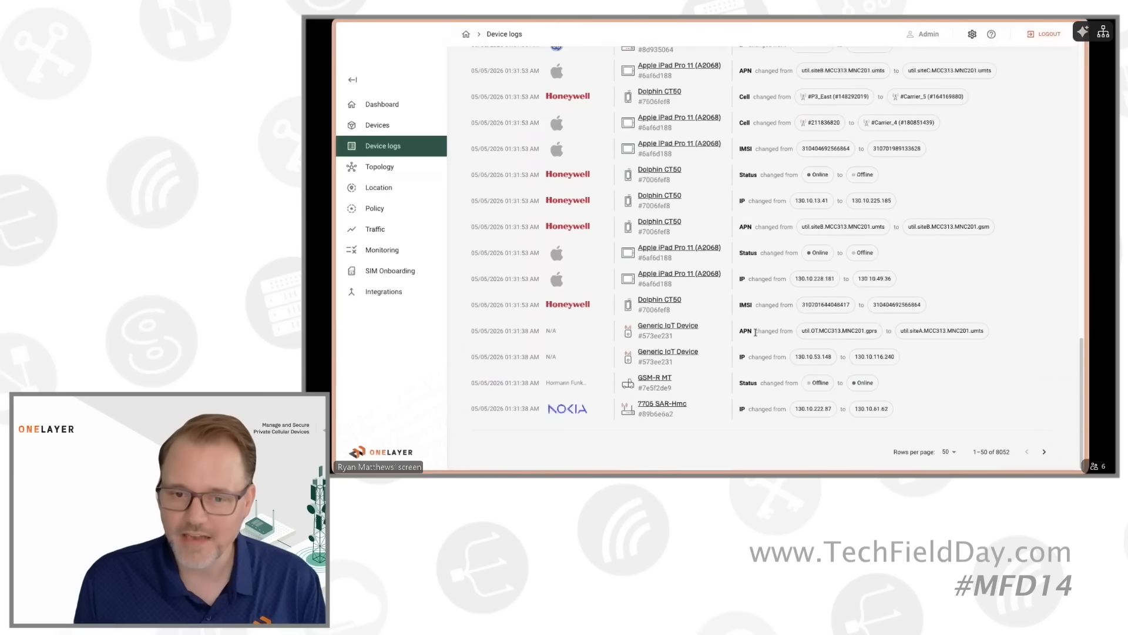
scroll(755, 332, up, 15)
scroll(755, 334, down, 8)
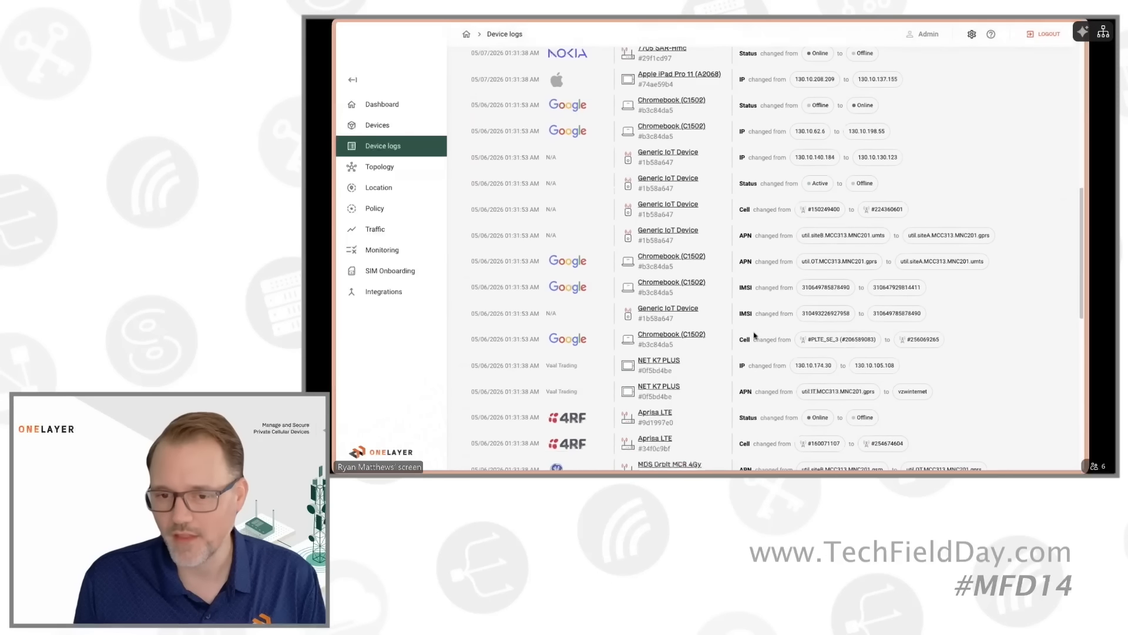
scroll(754, 335, up, 10)
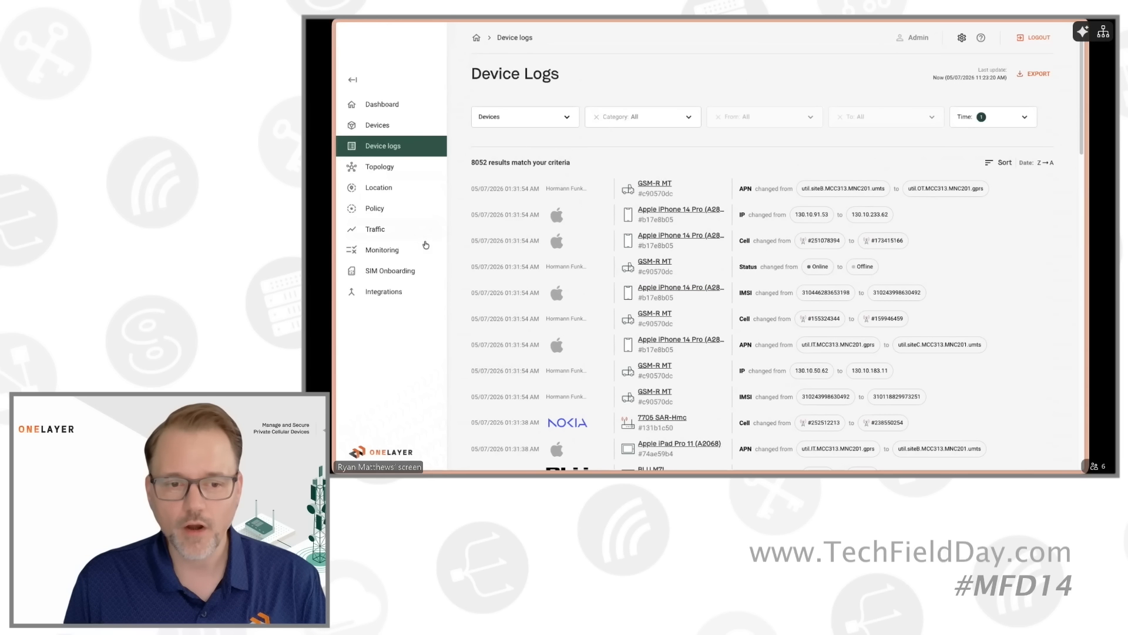
- Open the monitoring rules and review their descriptions, highlighting the Unpermitted Manufacturer rule
click(407, 251)
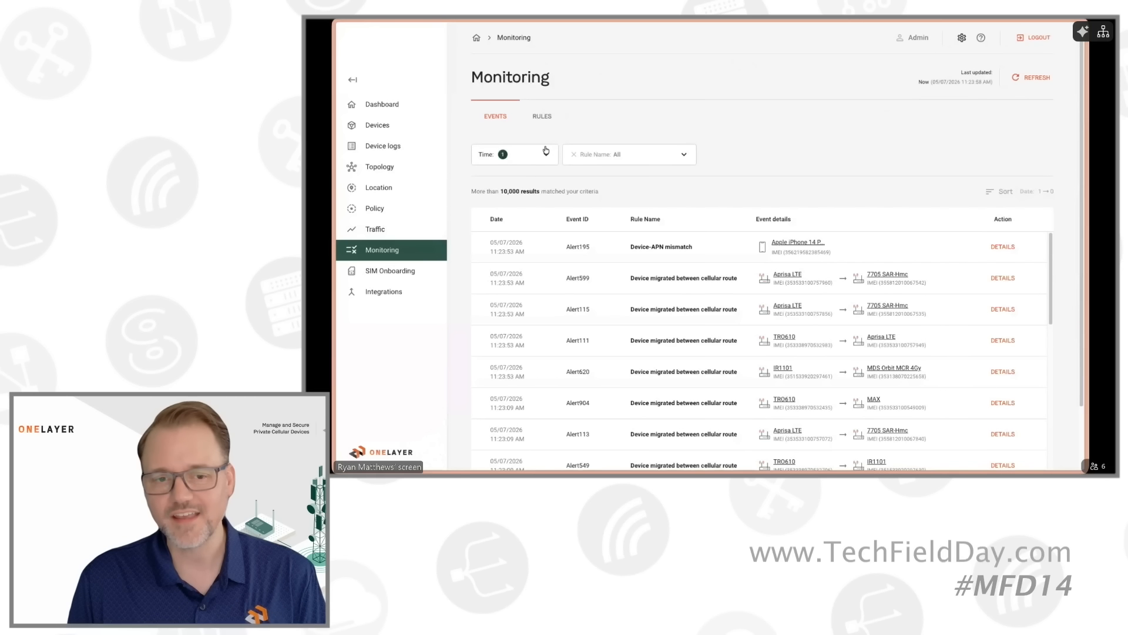
click(545, 124)
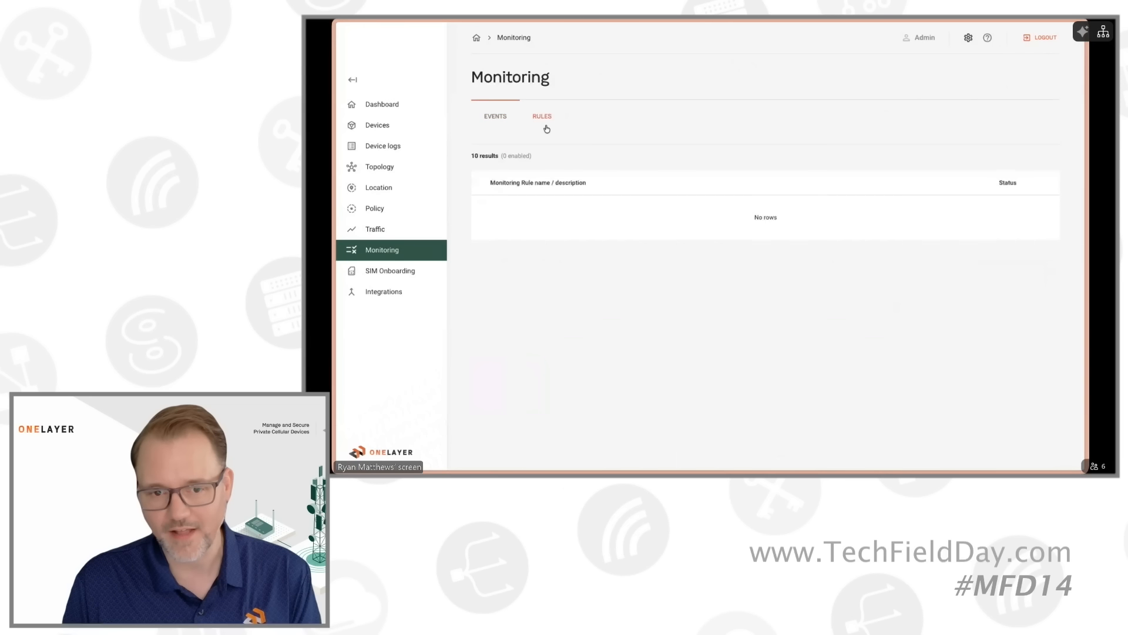
scroll(584, 203, down, 1)
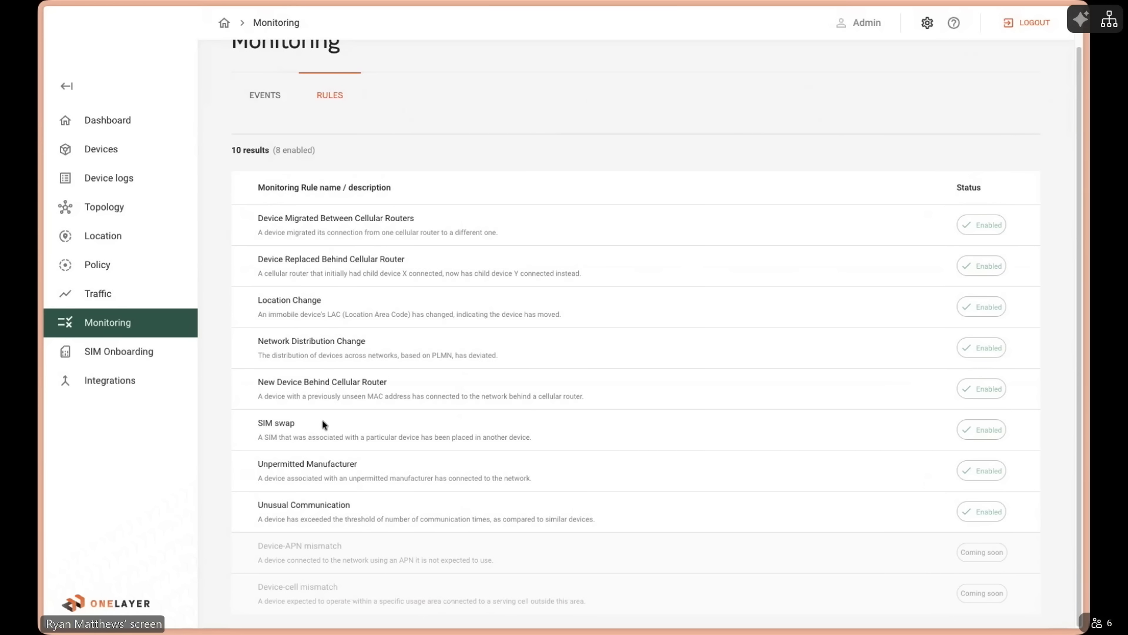
click(268, 463)
drag(268, 464, 376, 464)
click(376, 464)
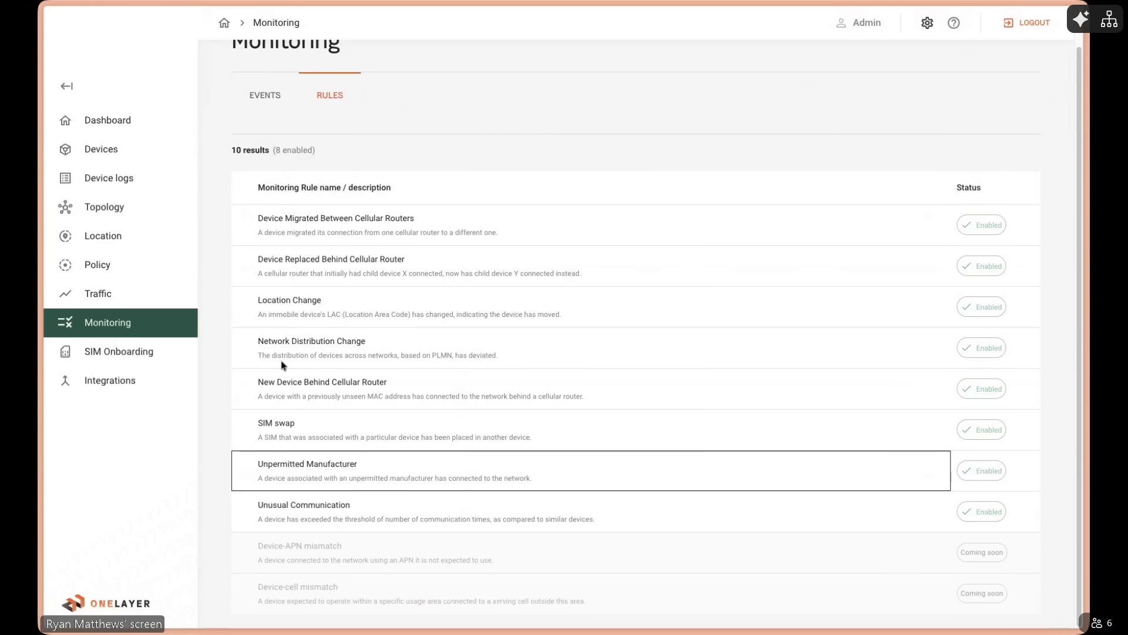
- In the monitoring events, inspect the details and date of the TRO610 to Aprisa LTE router migration, then close them
click(284, 97)
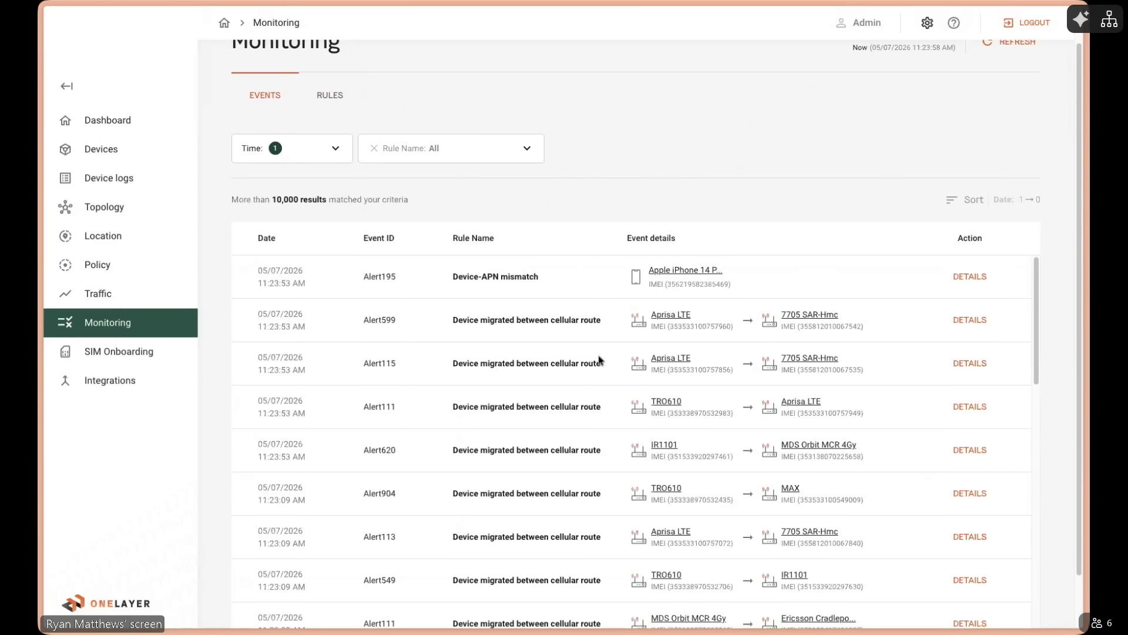
scroll(590, 367, down, 1)
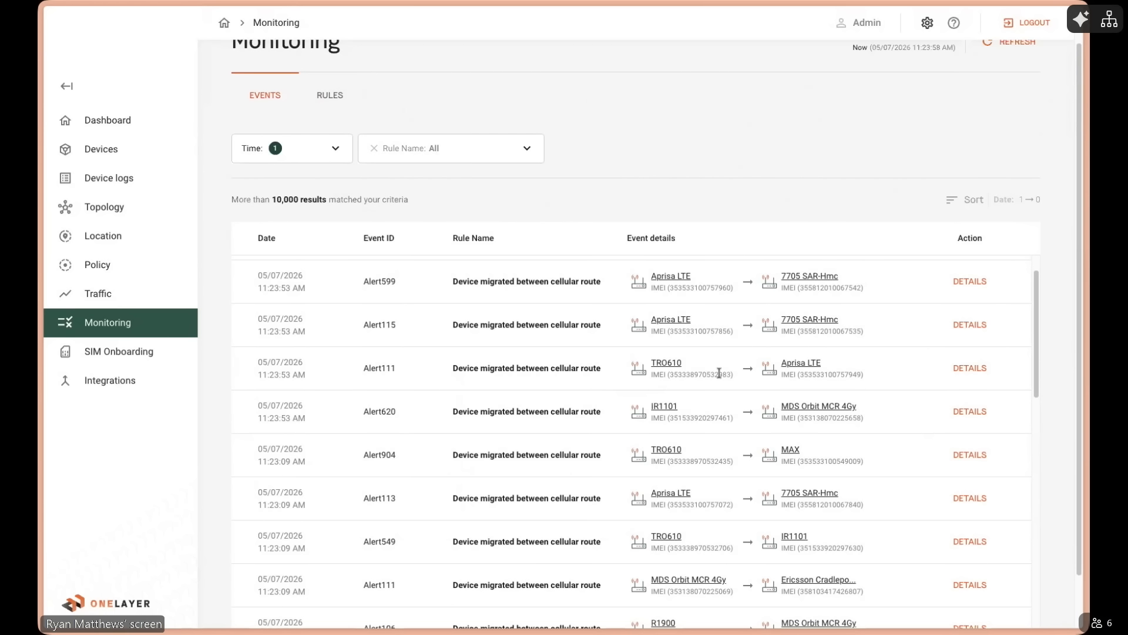
click(956, 371)
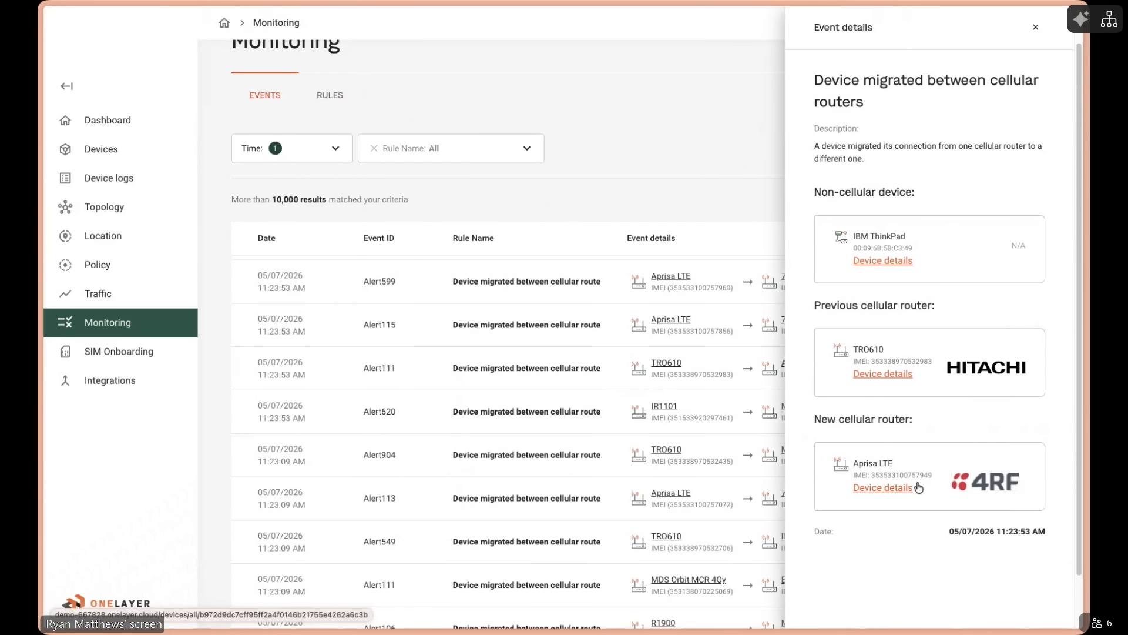
drag(966, 534, 1039, 525)
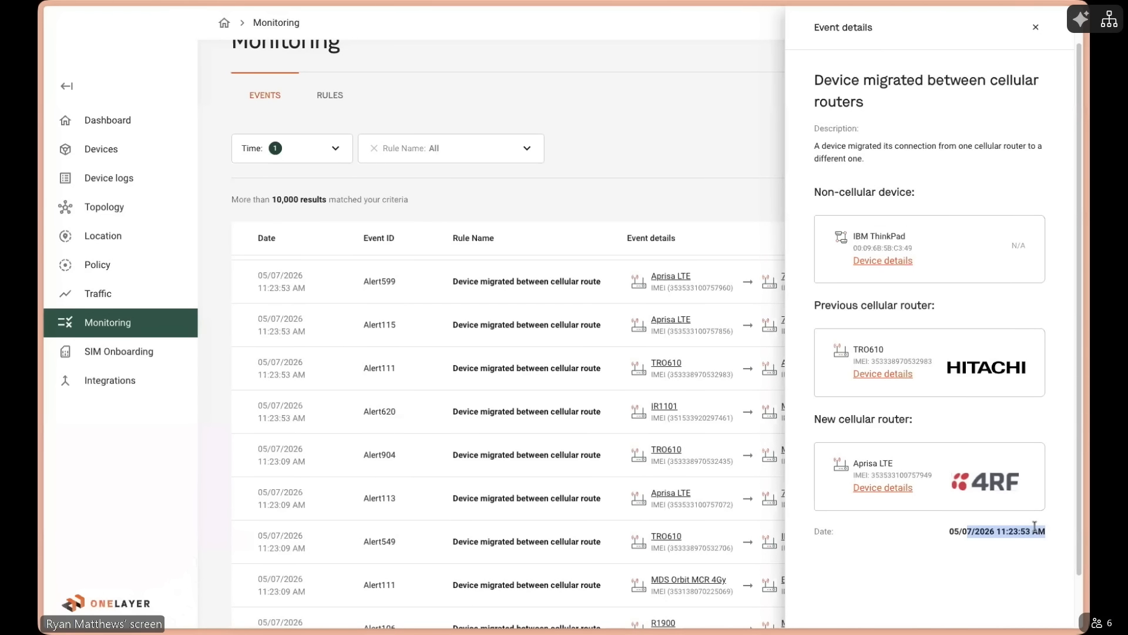
click(1036, 27)
- Filter the monitoring events by the Unpermitted Manufacturer rule and inspect the details of the Alert797 event
click(456, 154)
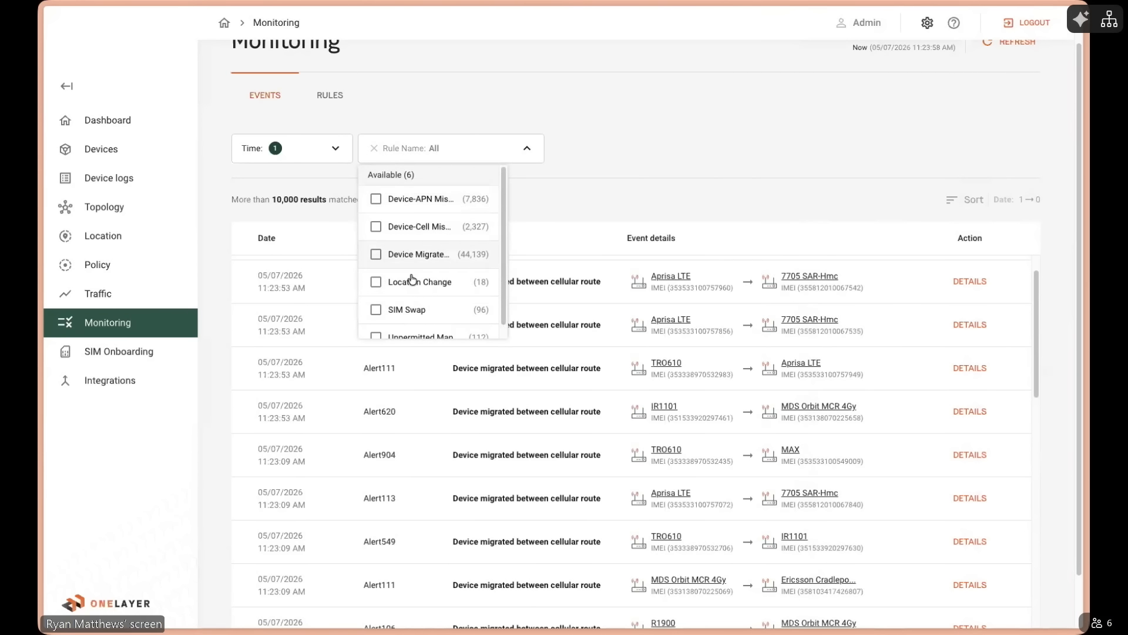
scroll(418, 311, down, 1)
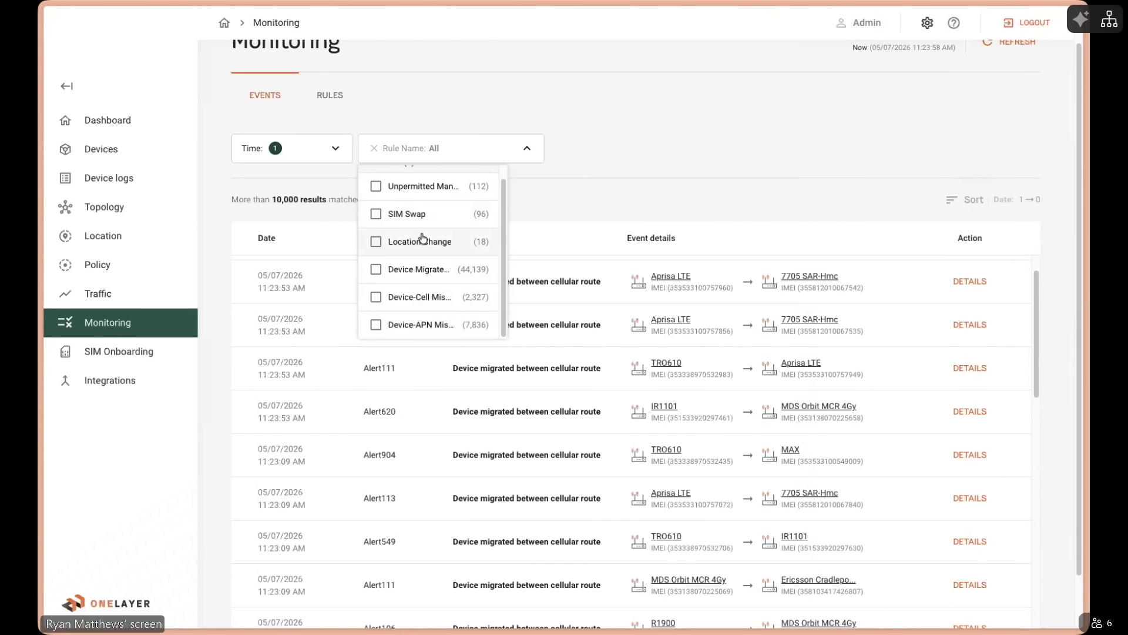
click(411, 186)
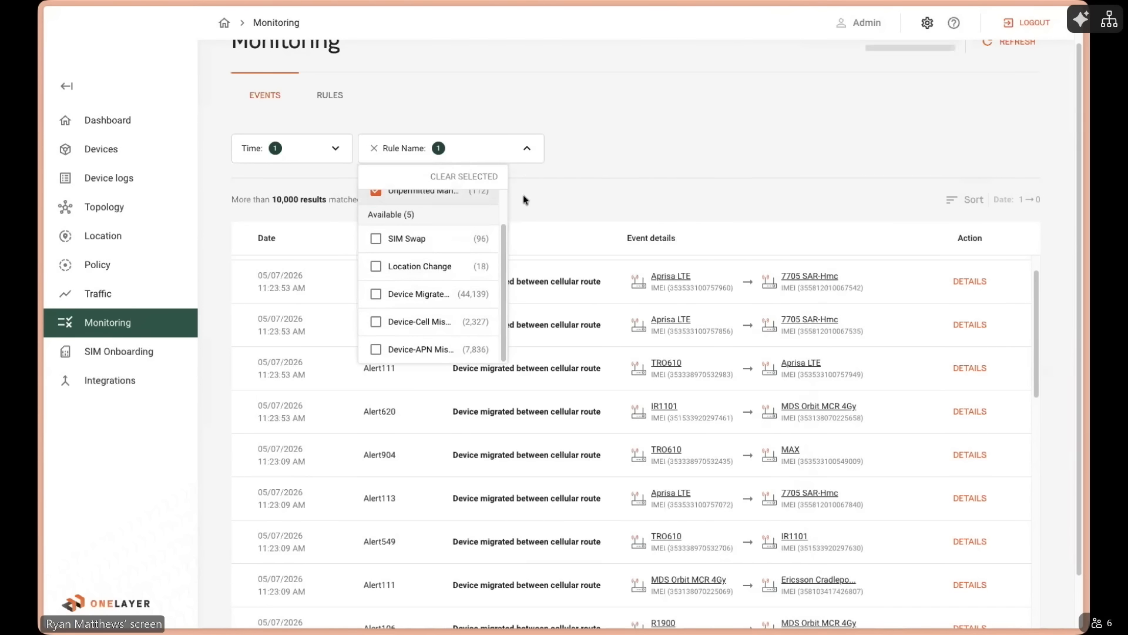
click(593, 201)
click(970, 369)
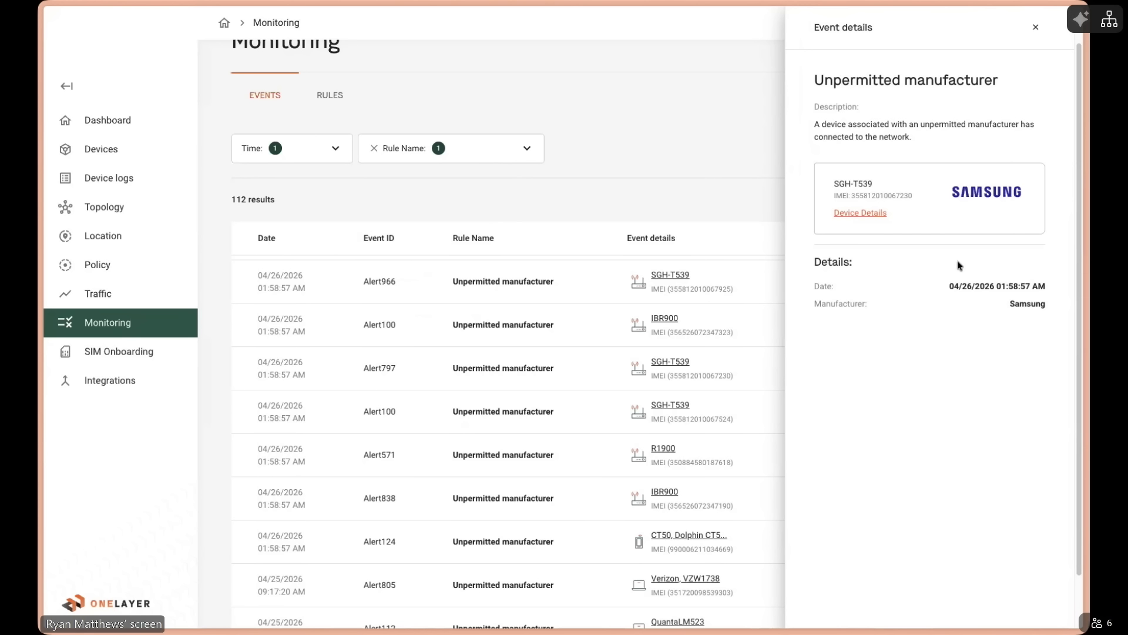
click(1037, 30)
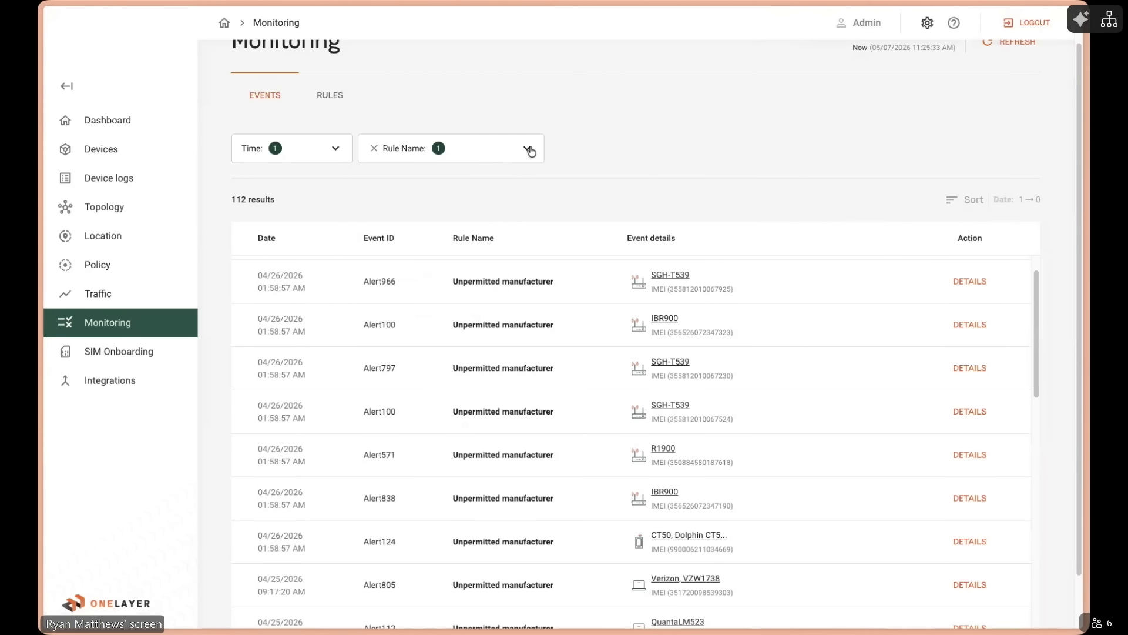
- Replace the Unpermitted Manufacturer filter on the monitoring events with the Device Migrated Between Cellular Routers rule
click(527, 148)
click(377, 191)
scroll(430, 239, down, 1)
scroll(429, 241, up, 1)
scroll(428, 241, down, 1)
scroll(430, 246, up, 1)
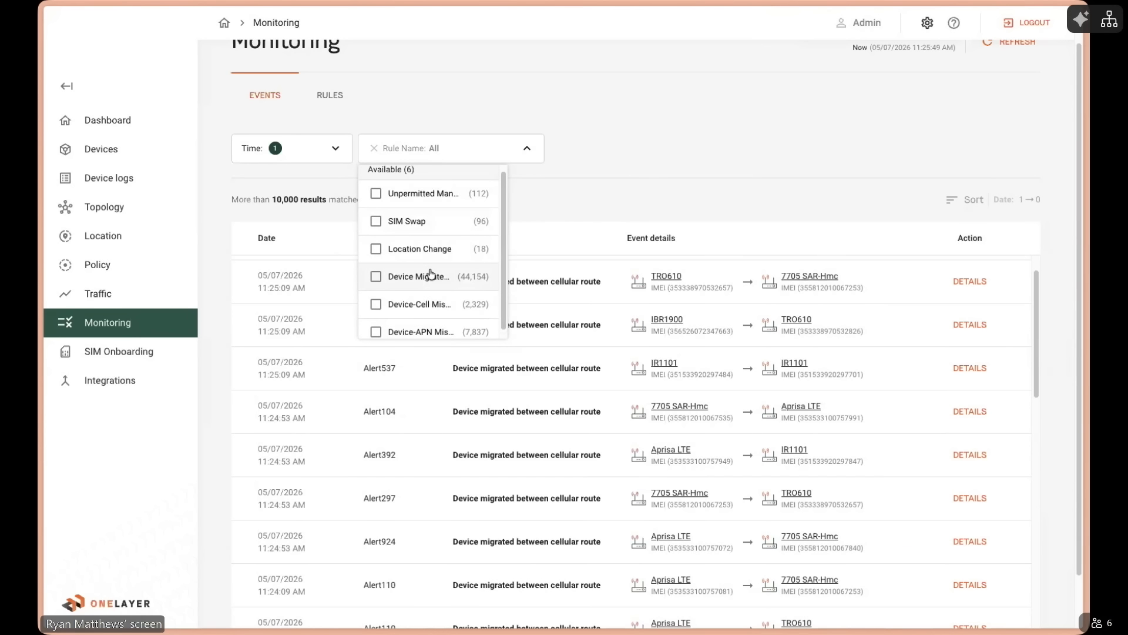
scroll(449, 287, down, 1)
mouse_move(61, 389)
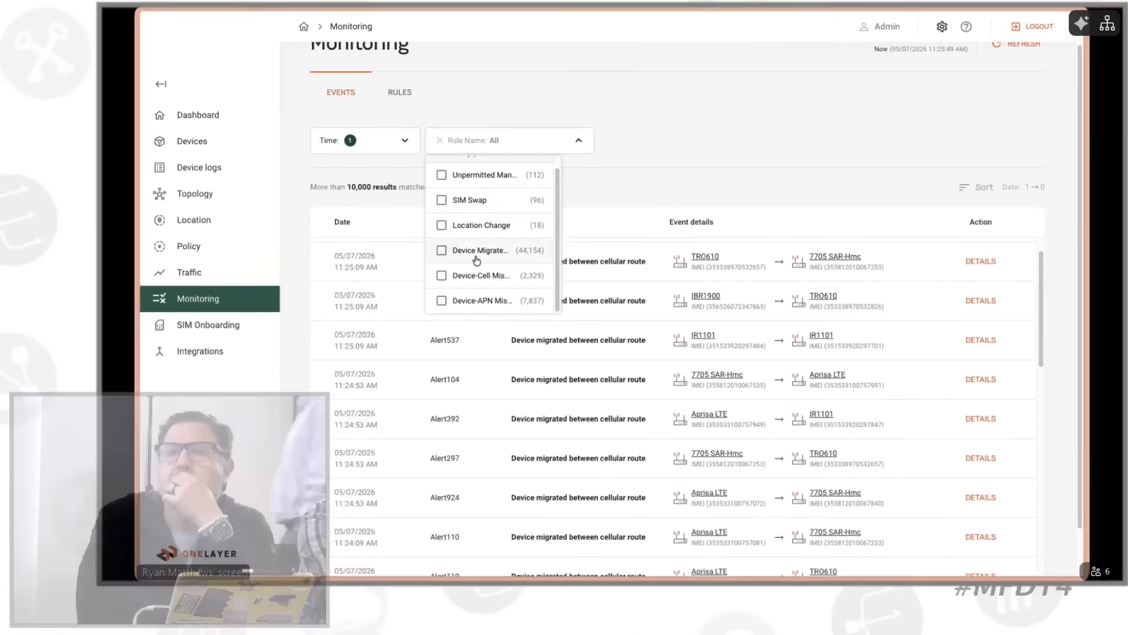
click(412, 270)
double_click(711, 160)
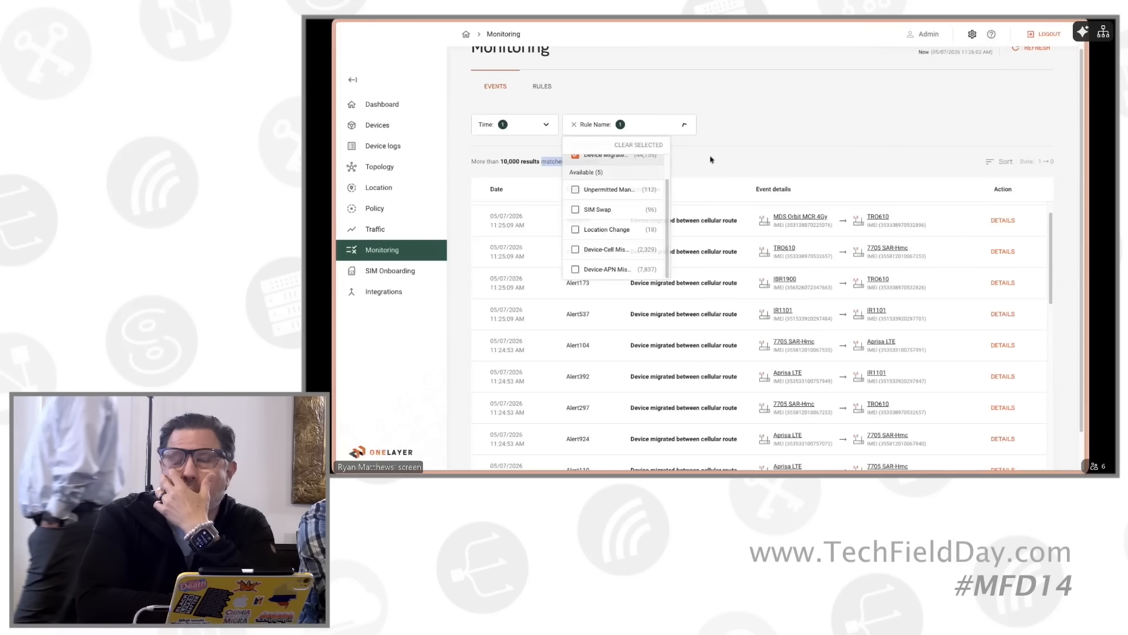